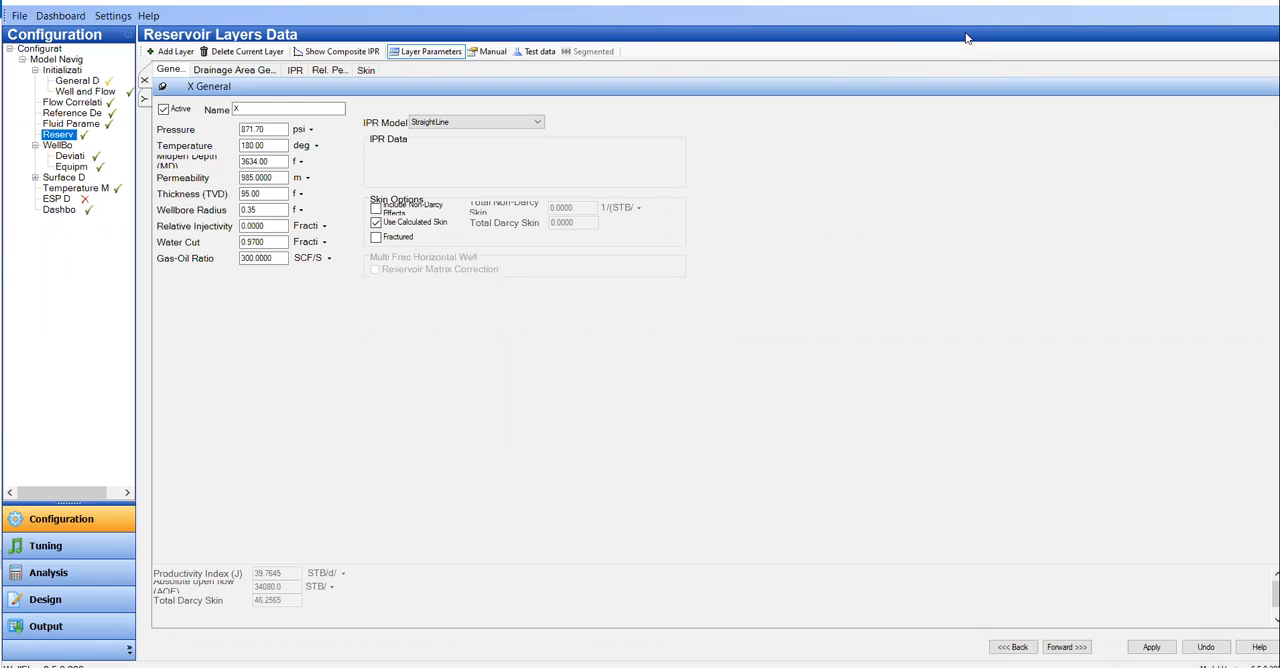
Step: Review layer X's drainage area geometry and skin settings in layer-parameter mode, including the available completion types
{"action": "left_click", "coordinate": [531, 53]}
{"action": "left_click", "coordinate": [428, 51]}
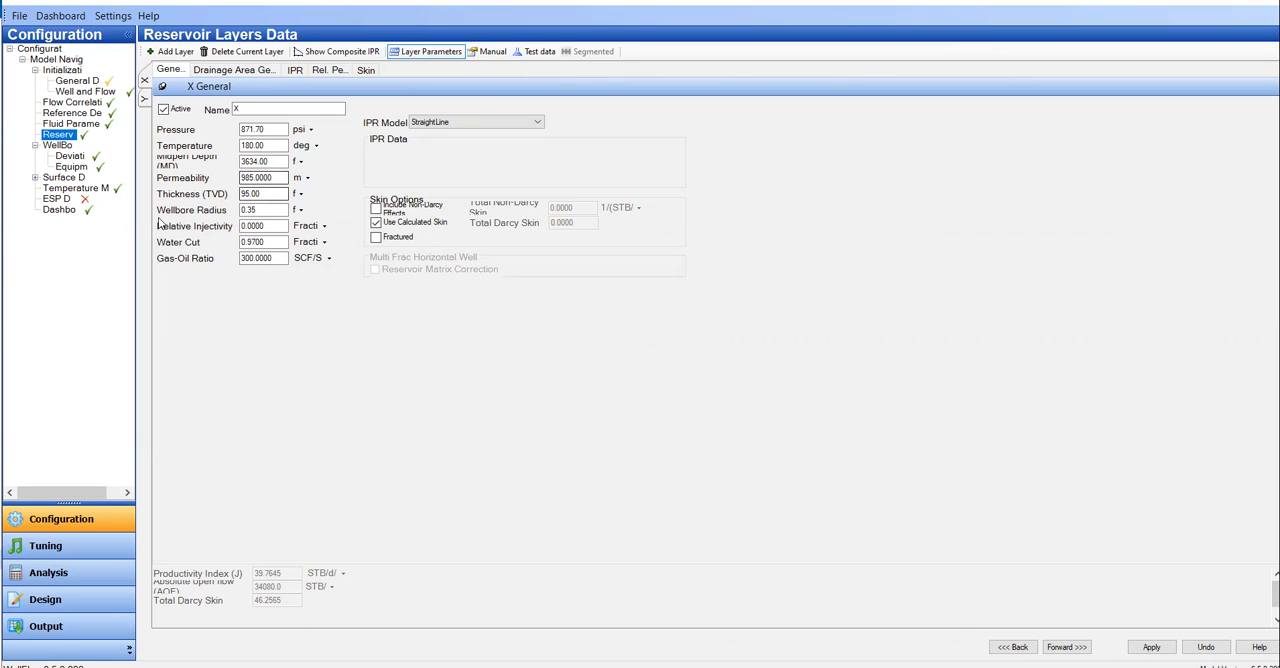
{"action": "left_click", "coordinate": [231, 72]}
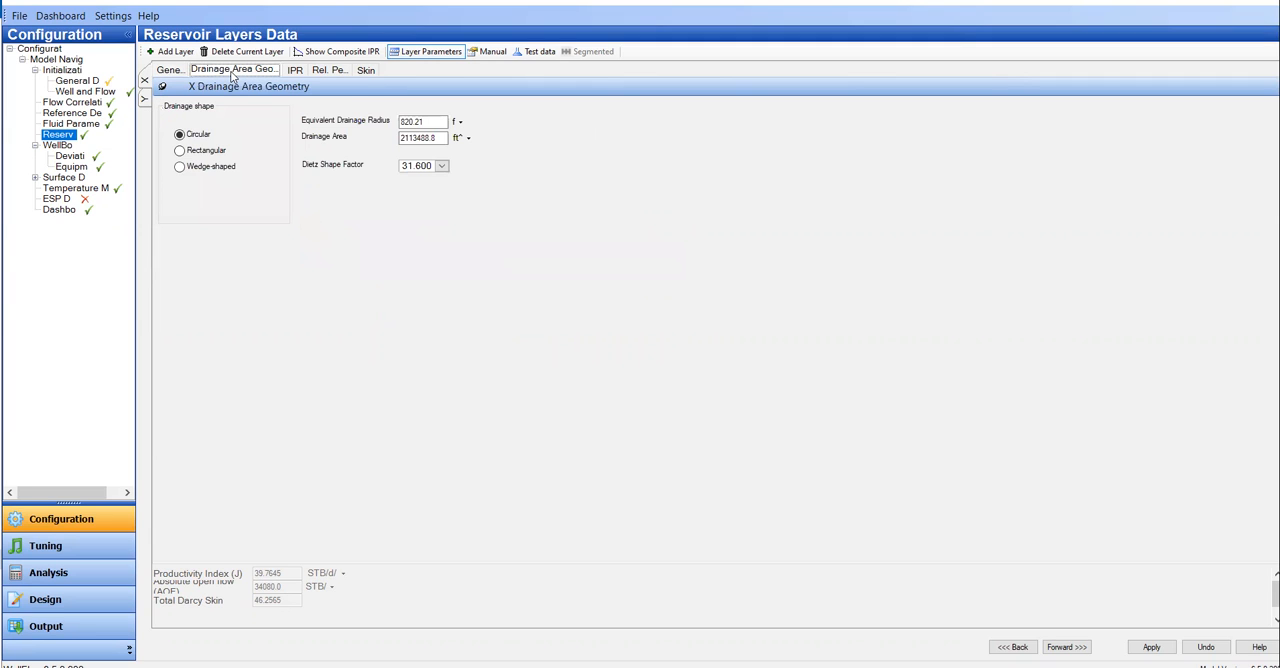
{"action": "left_click", "coordinate": [366, 71]}
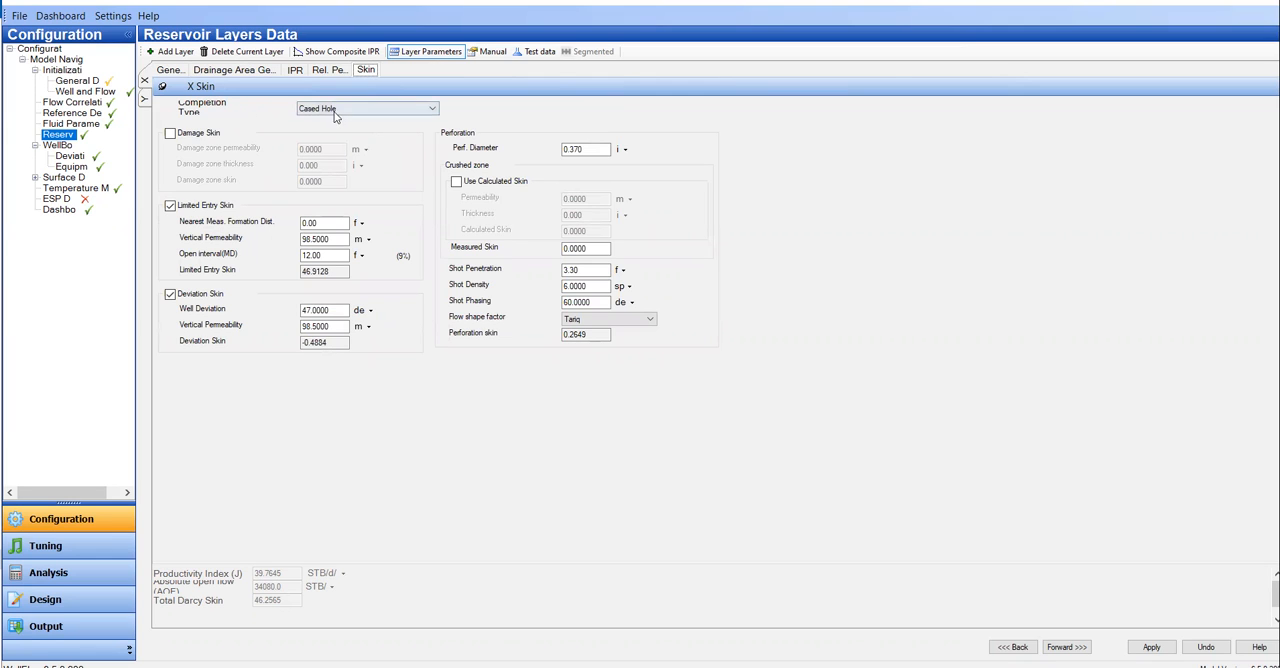
{"action": "left_click", "coordinate": [352, 110]}
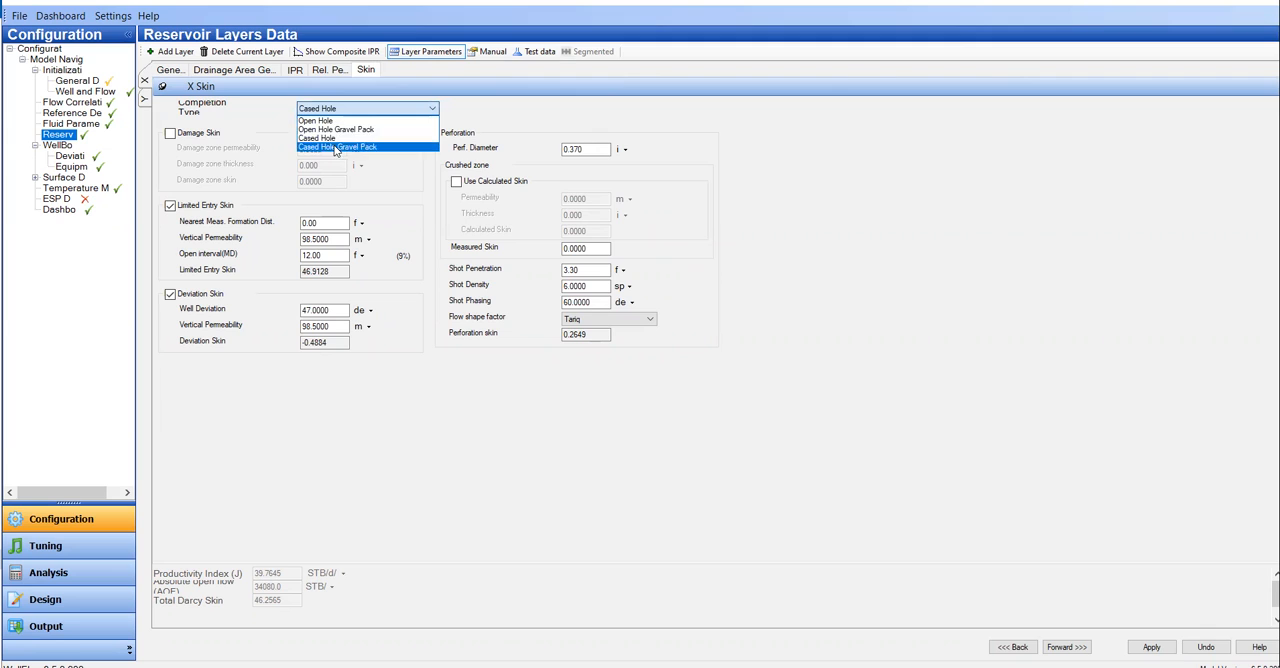
{"action": "left_click", "coordinate": [483, 423]}
Step: Examine layer X's calculated productivity results and its IPR plot, enlarging the area for each as needed
{"action": "left_click", "coordinate": [169, 70]}
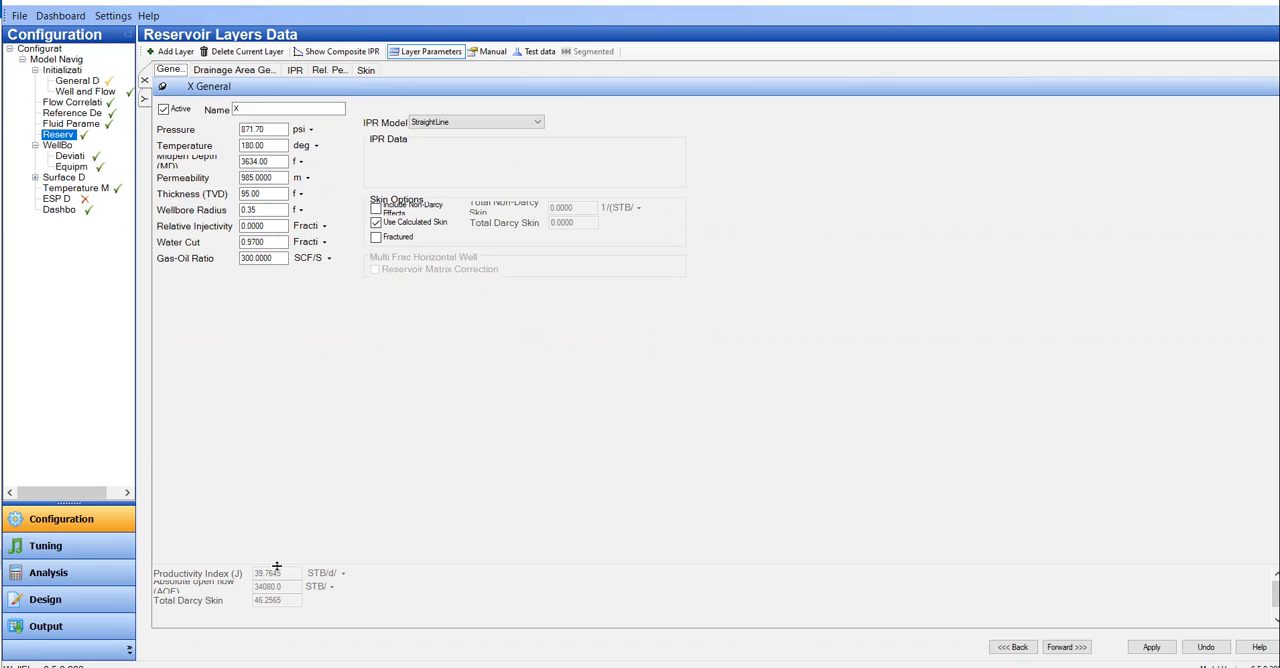
{"action": "left_click_drag", "start_coordinate": [276, 567], "coordinate": [300, 347]}
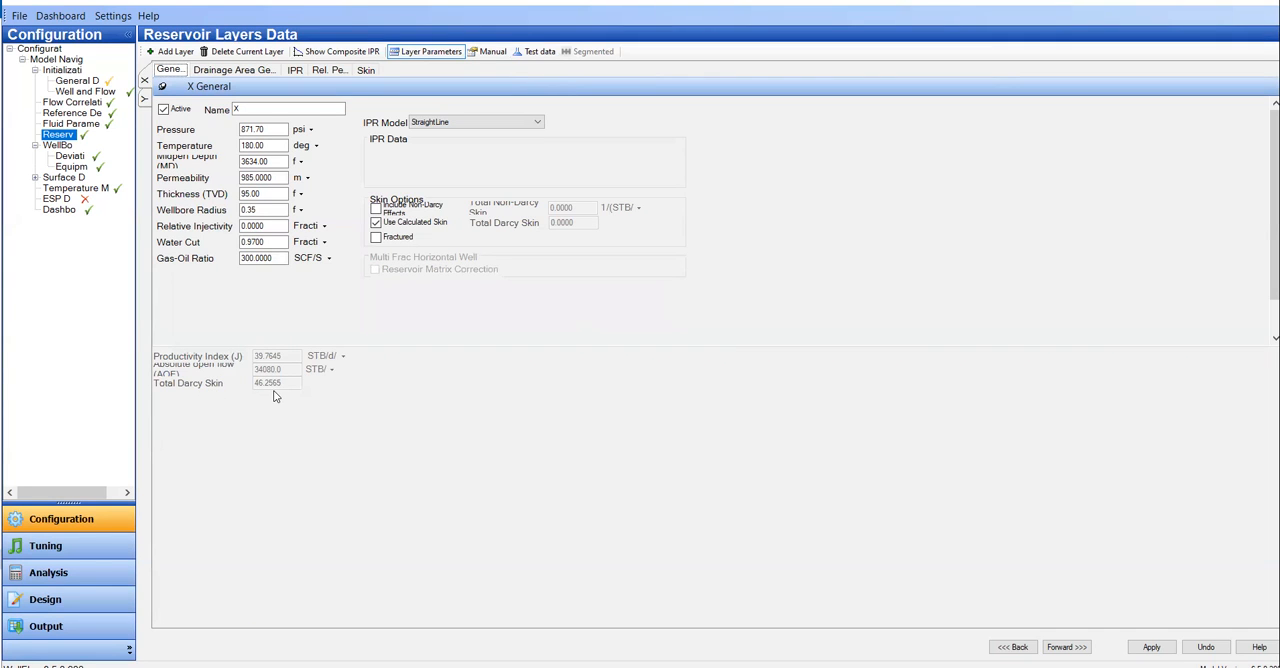
{"action": "left_click", "coordinate": [303, 76]}
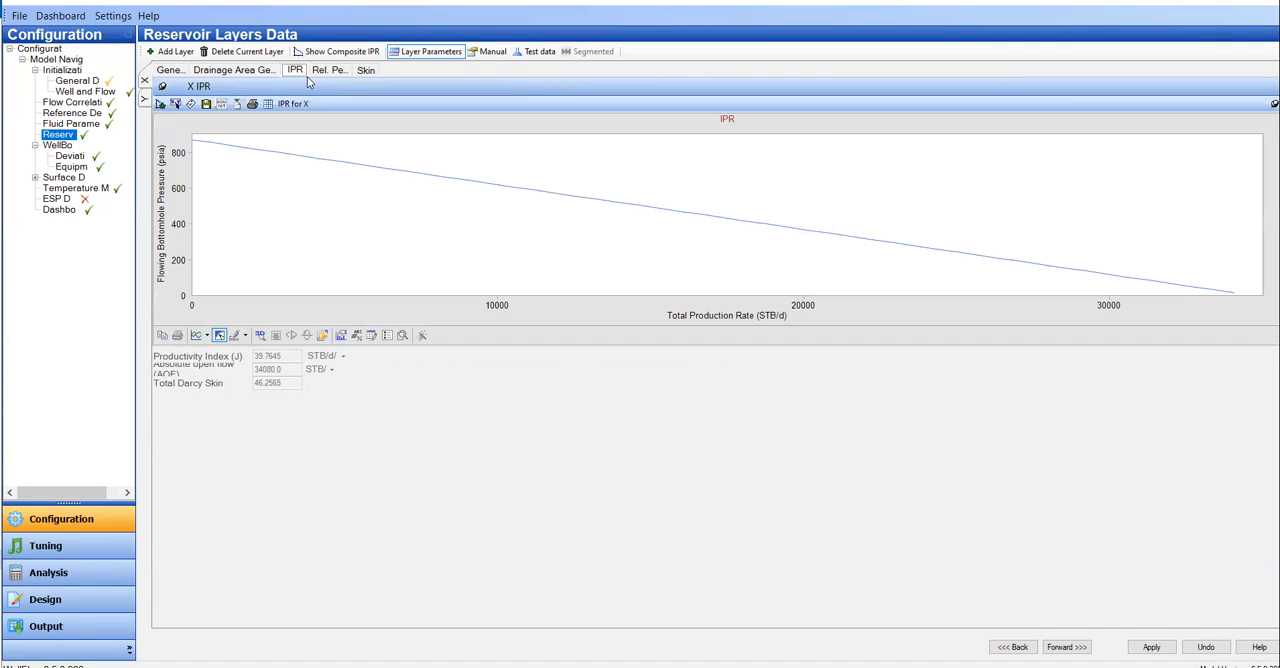
{"action": "left_click_drag", "start_coordinate": [787, 367], "coordinate": [794, 599]}
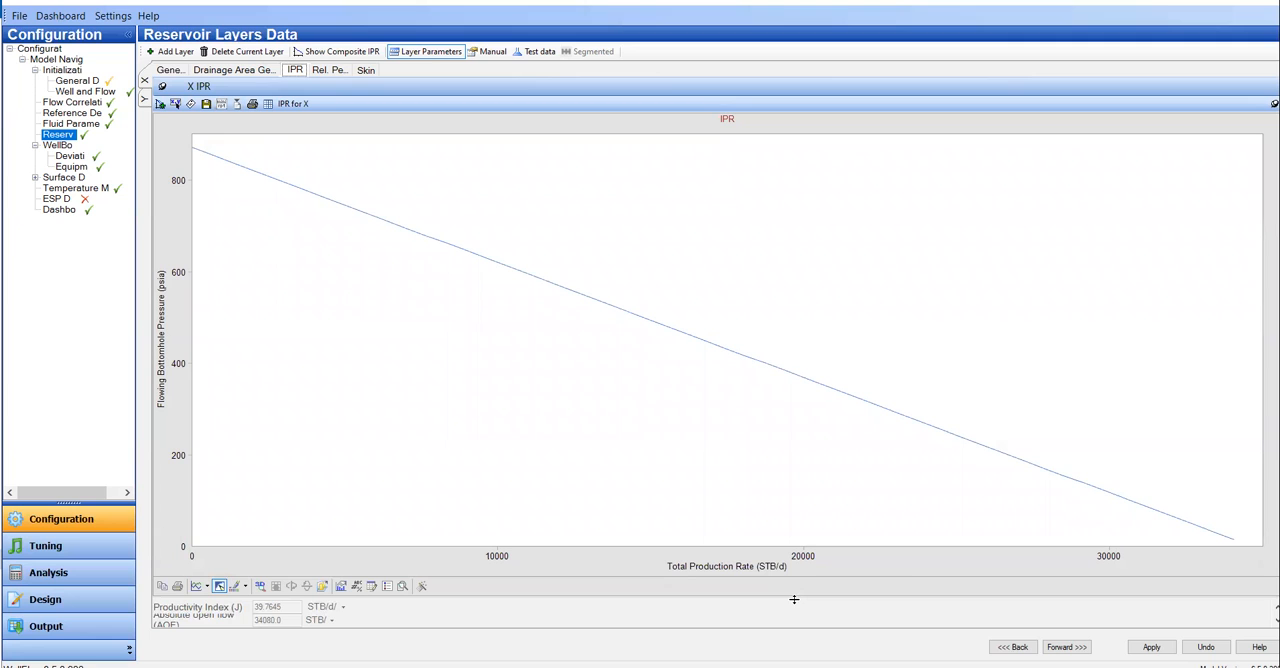
Step: Check layer X's general inputs, drainage area values and skin inputs used for the layer-parameter calculation
{"action": "left_click", "coordinate": [168, 72]}
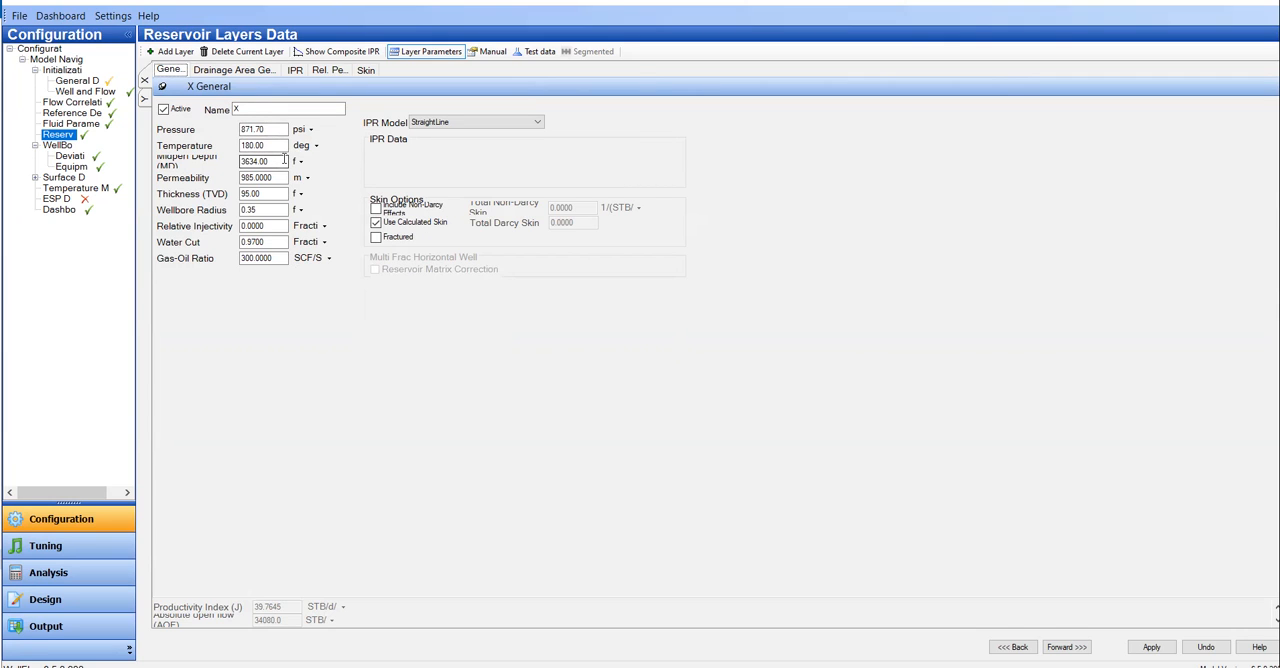
{"action": "left_click", "coordinate": [233, 70]}
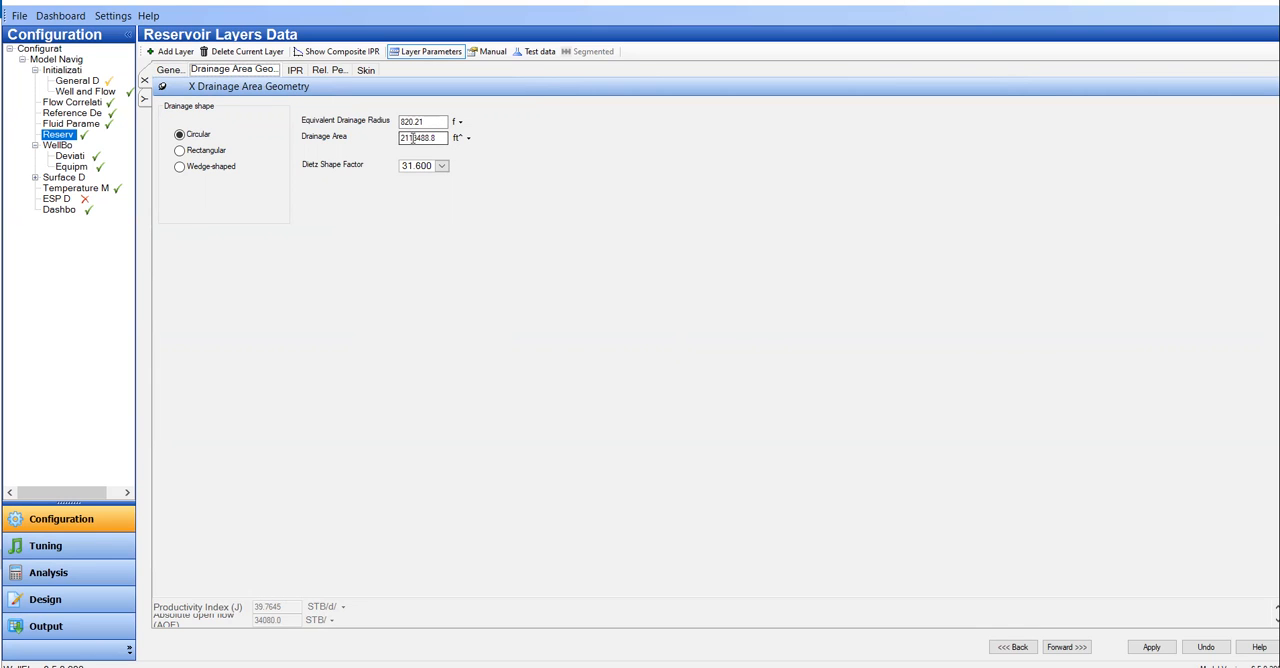
{"action": "left_click", "coordinate": [366, 70]}
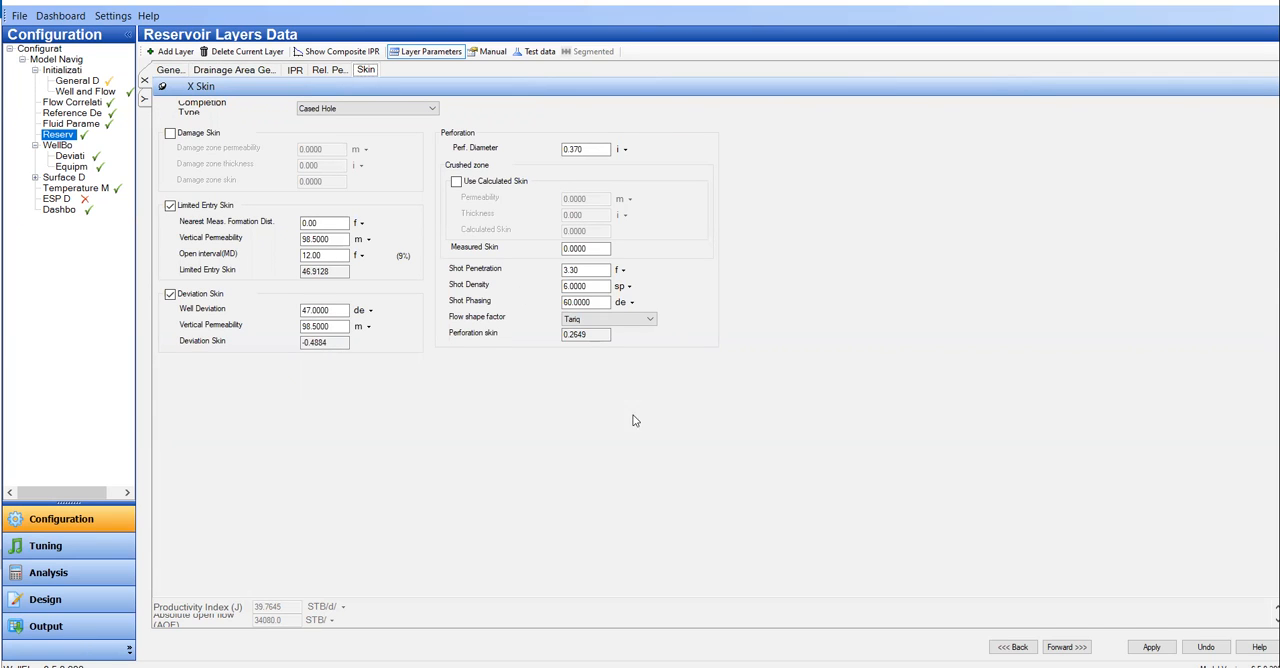
{"action": "left_click", "coordinate": [172, 72]}
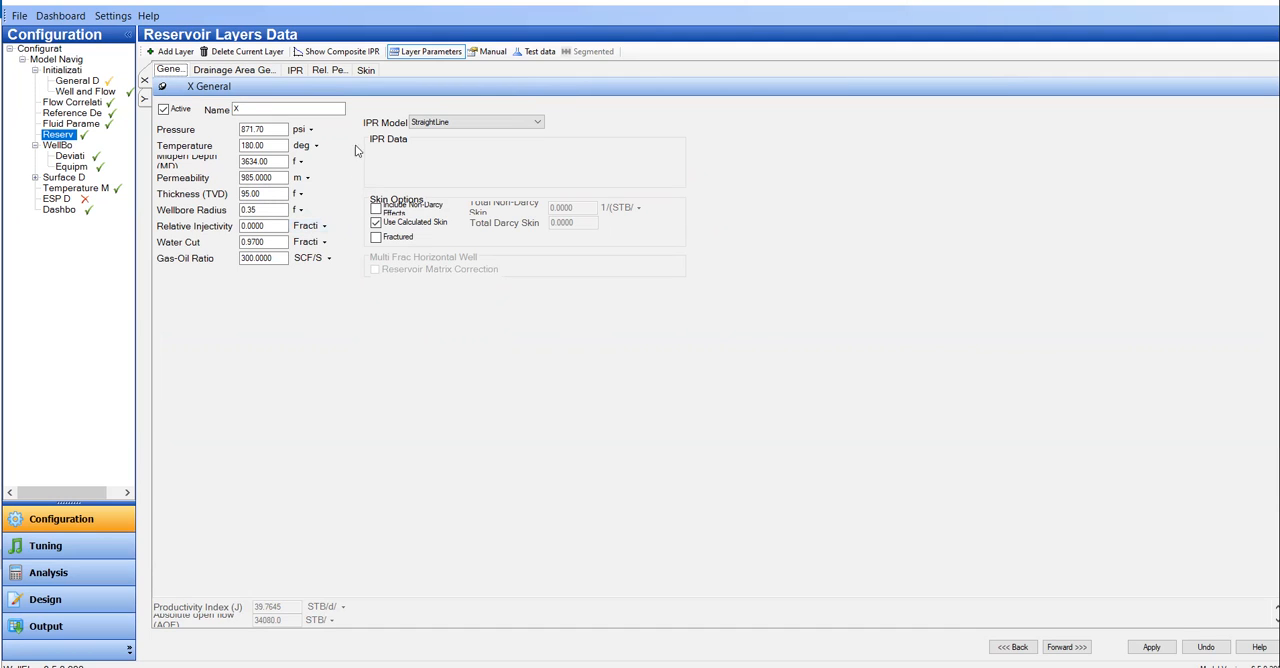
Step: Switch layer X to test data input and examine its test point fields, productivity results and IPR plot
{"action": "left_click", "coordinate": [531, 56]}
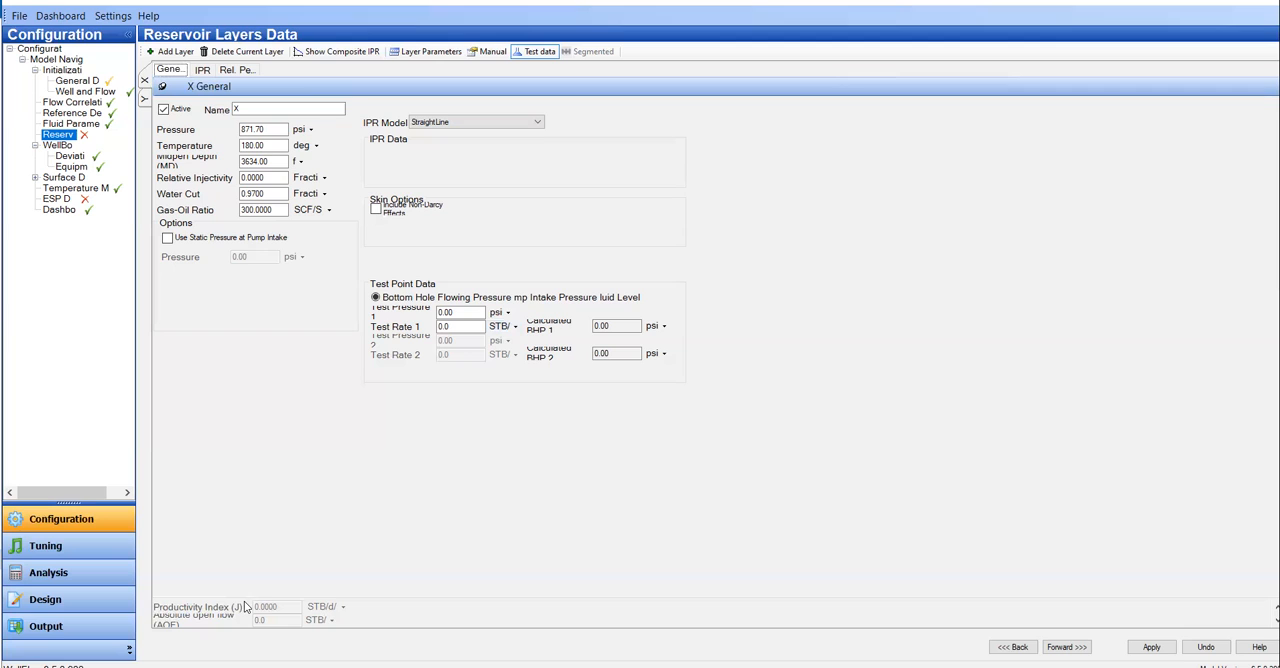
{"action": "left_click_drag", "start_coordinate": [239, 598], "coordinate": [257, 440]}
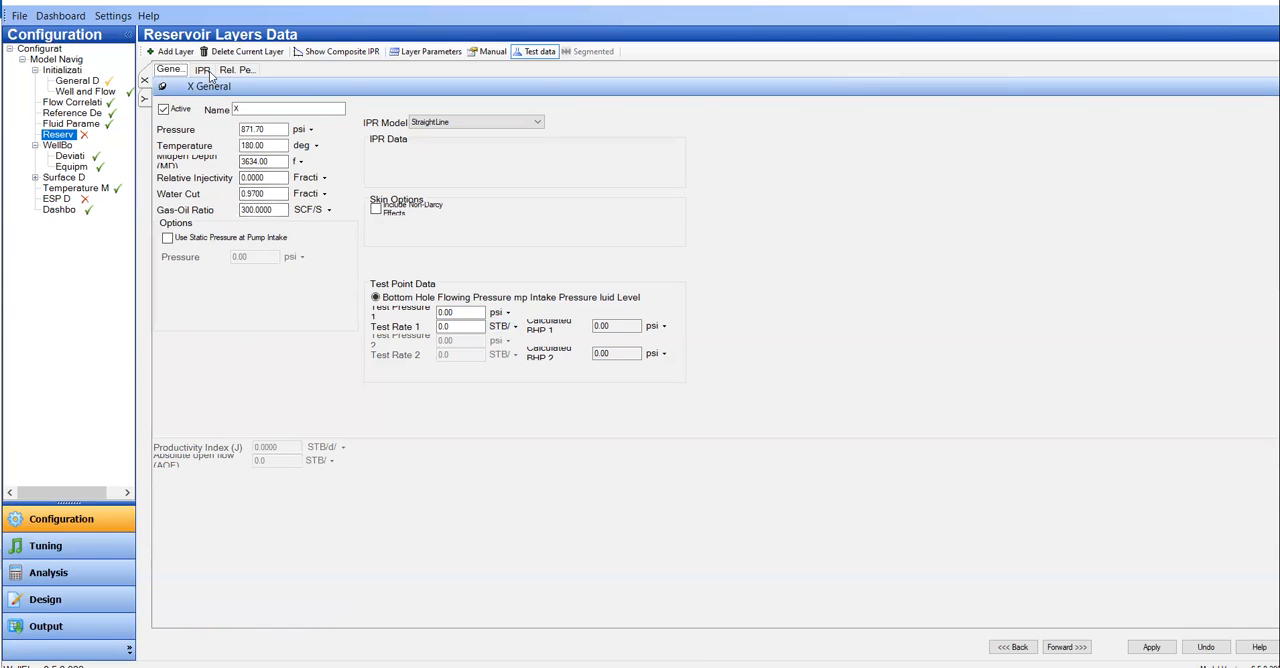
{"action": "left_click", "coordinate": [203, 70]}
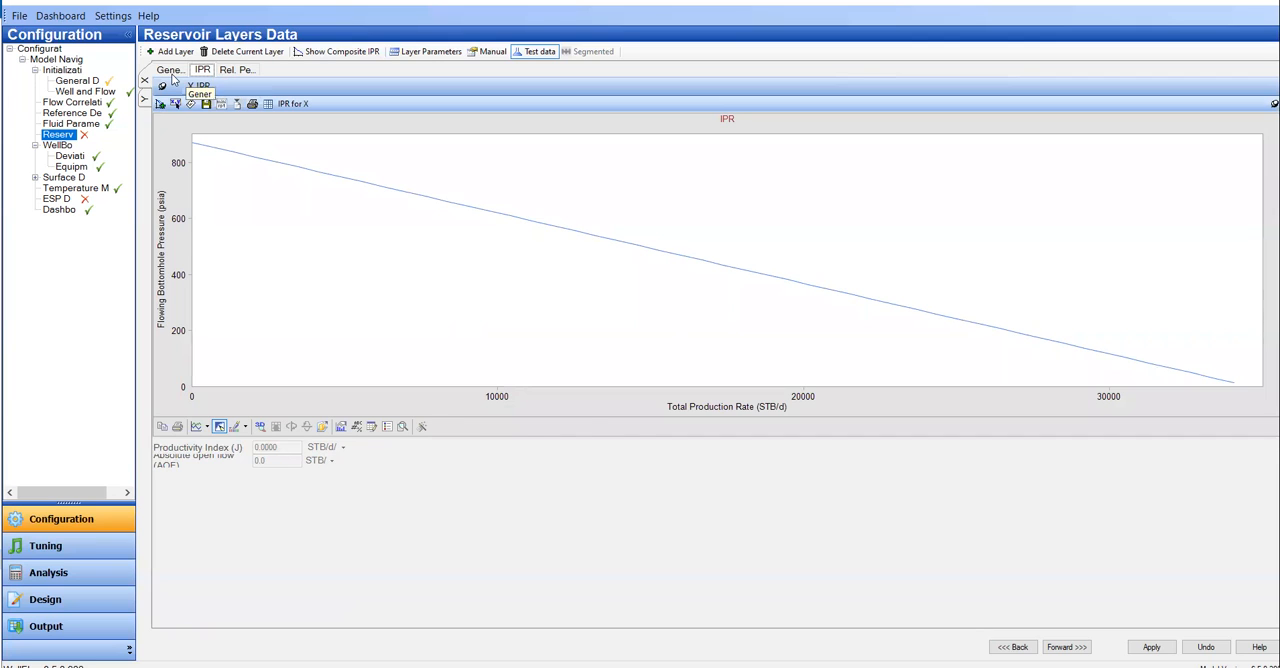
{"action": "left_click", "coordinate": [173, 72]}
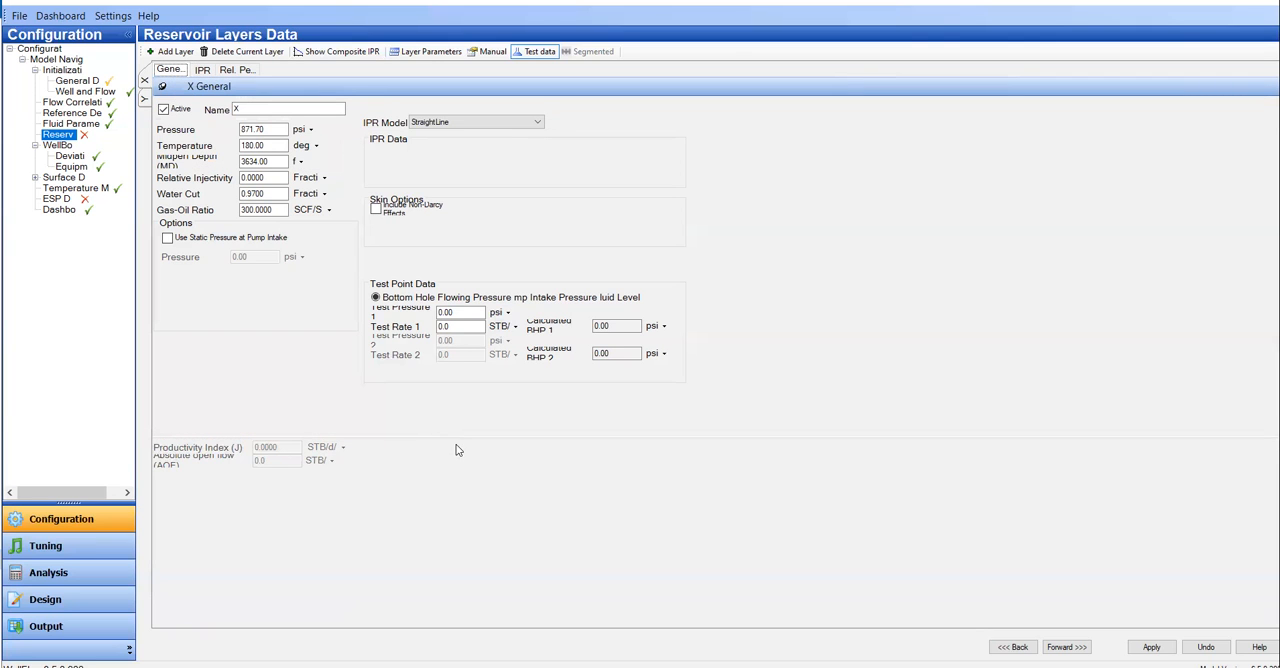
{"action": "left_click_drag", "start_coordinate": [457, 437], "coordinate": [457, 574]}
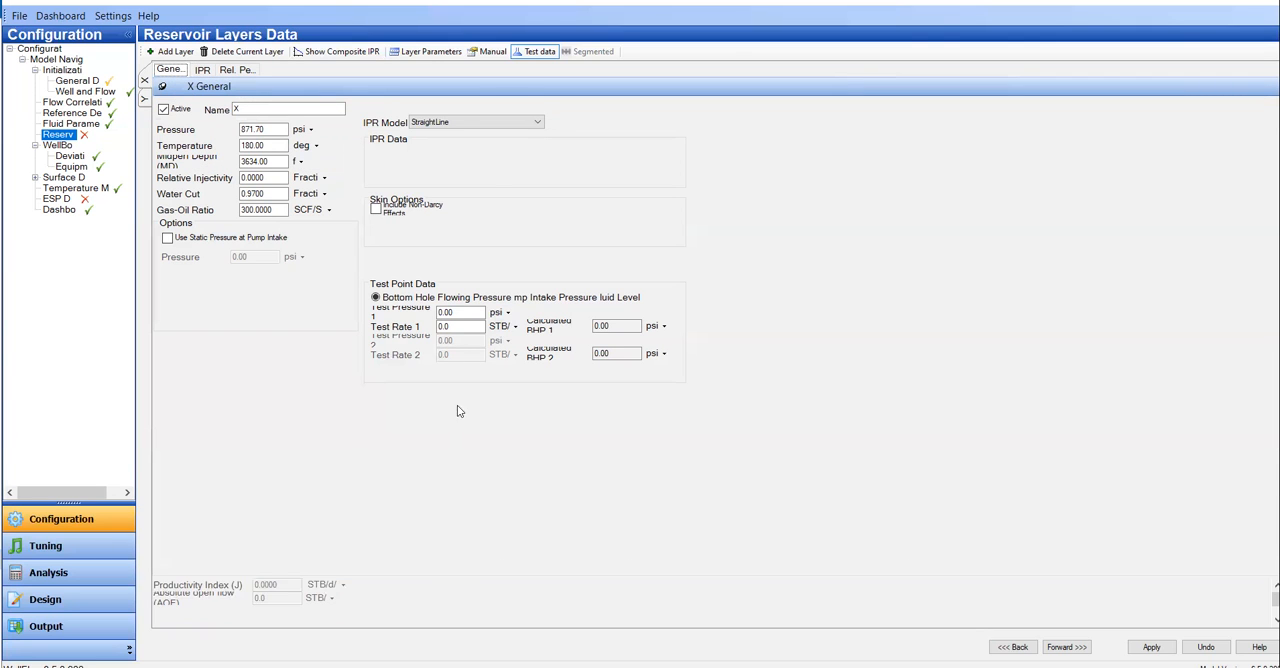
Step: Switch layer X to manual productivity index input and check its pressure and midperf depth entries
{"action": "left_click", "coordinate": [489, 55]}
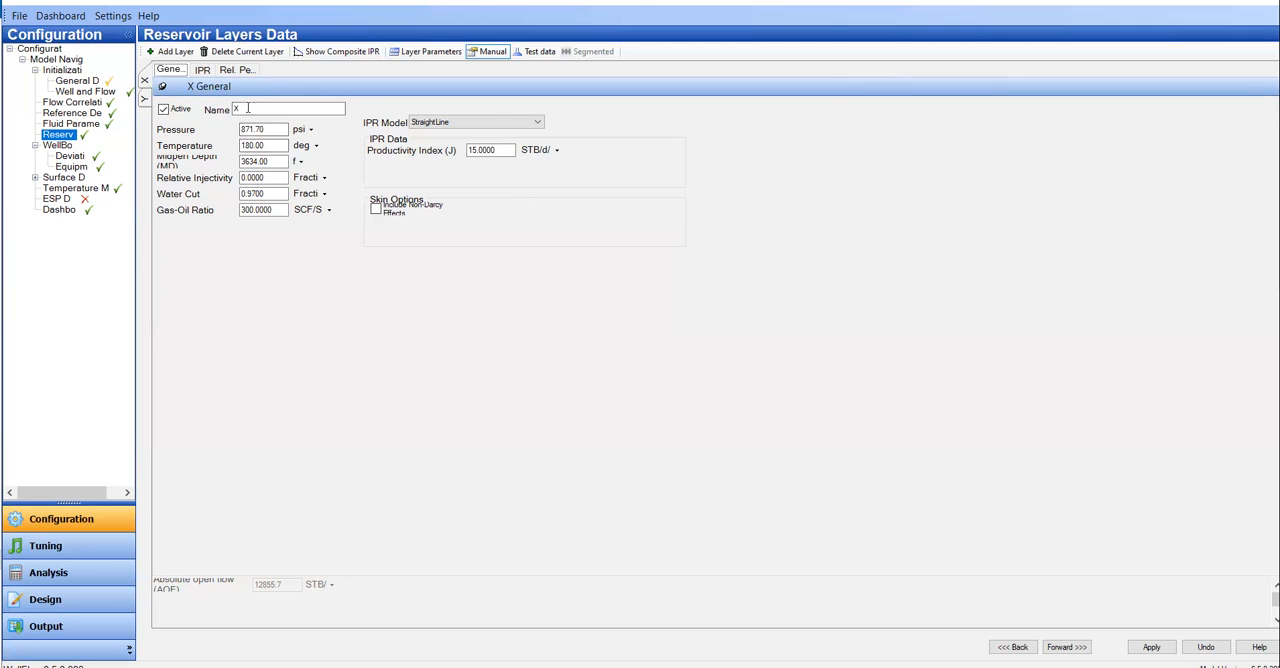
{"action": "left_click", "coordinate": [274, 131]}
{"action": "left_click", "coordinate": [265, 161]}
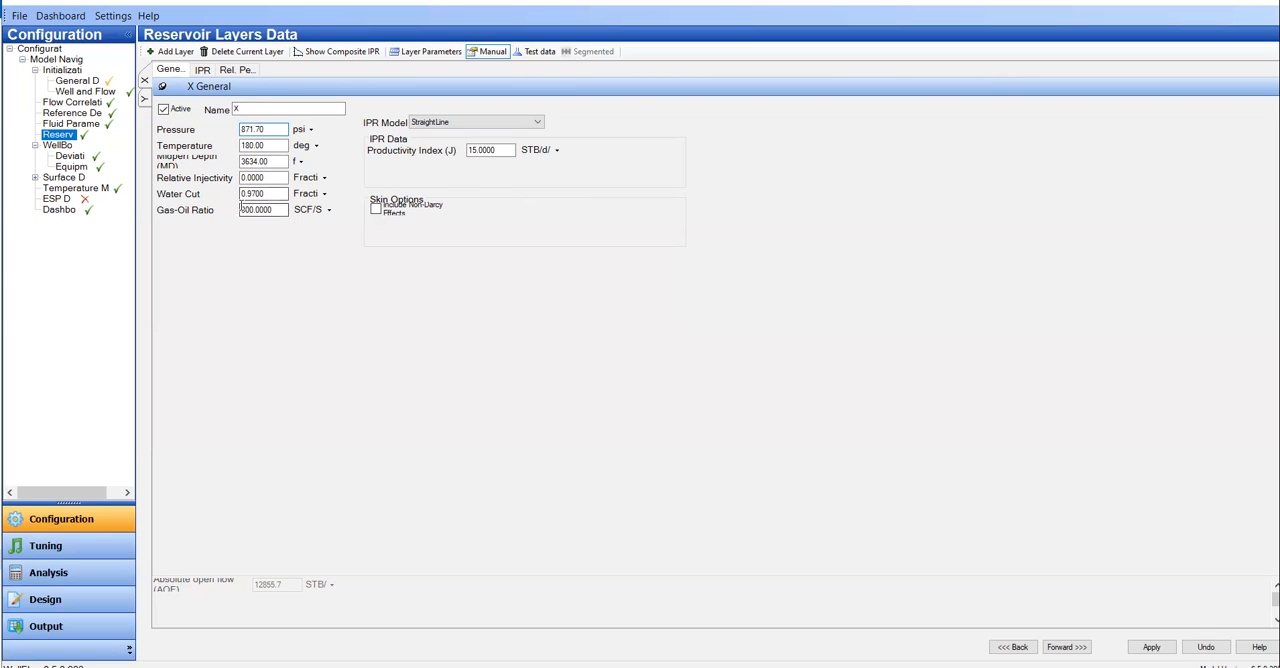
Step: Try the Vogel IPR model for layer X and view its absolute open flow and IPR curve
{"action": "left_click", "coordinate": [475, 122]}
{"action": "left_click", "coordinate": [440, 138]}
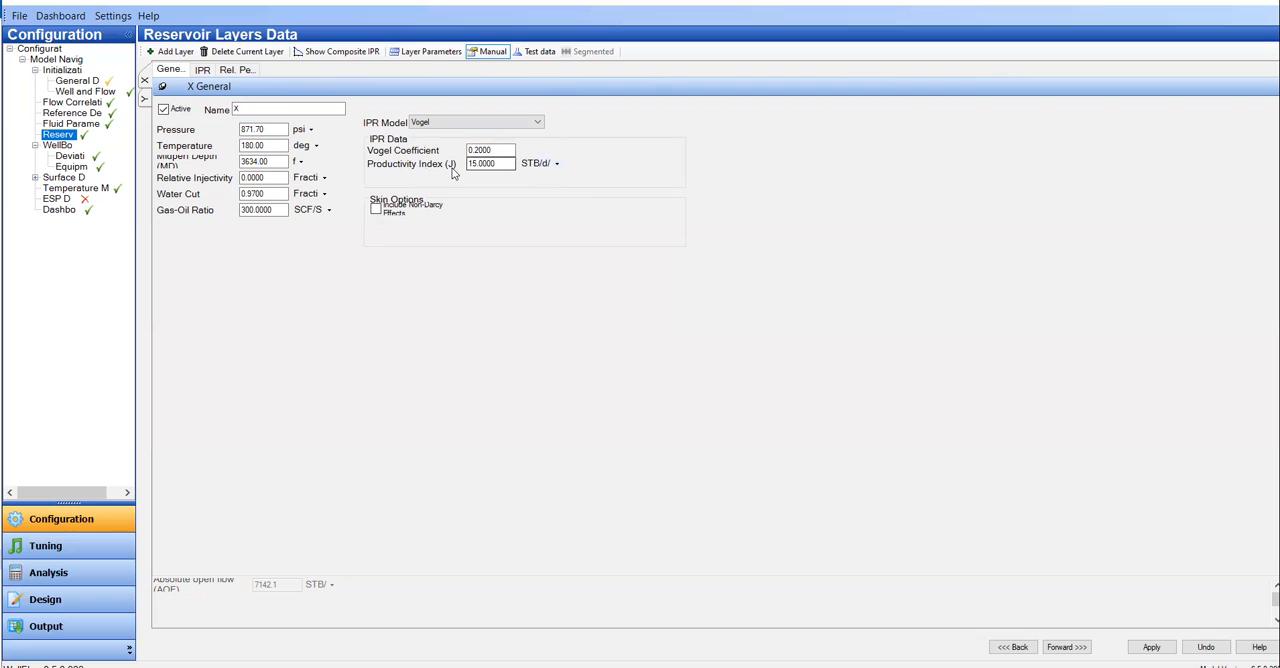
{"action": "left_click_drag", "start_coordinate": [508, 163], "coordinate": [351, 165]}
{"action": "left_click_drag", "start_coordinate": [237, 578], "coordinate": [275, 422]}
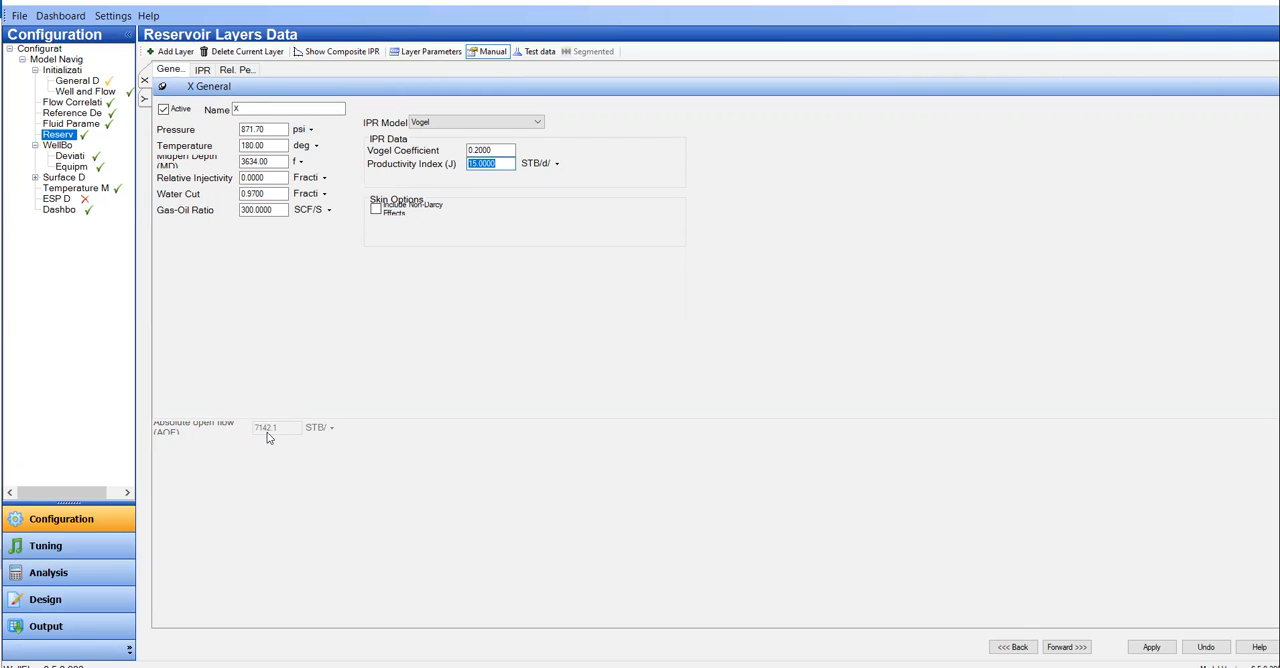
{"action": "left_click", "coordinate": [204, 72]}
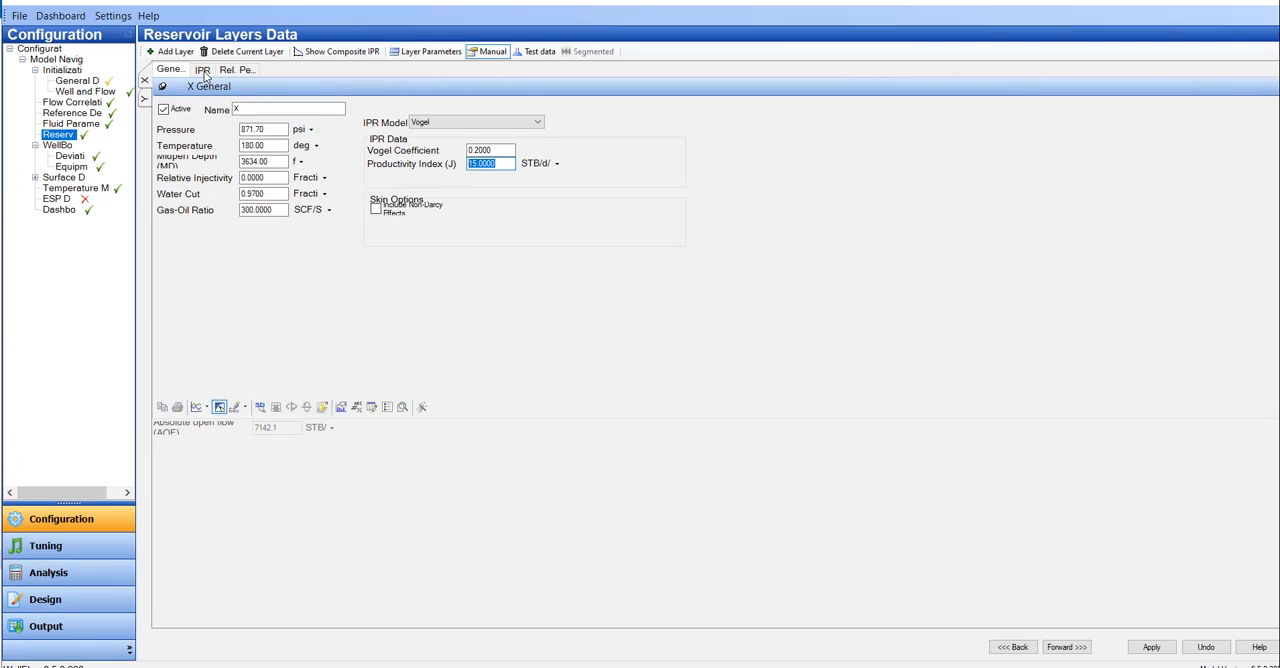
{"action": "left_click_drag", "start_coordinate": [685, 547], "coordinate": [688, 607]}
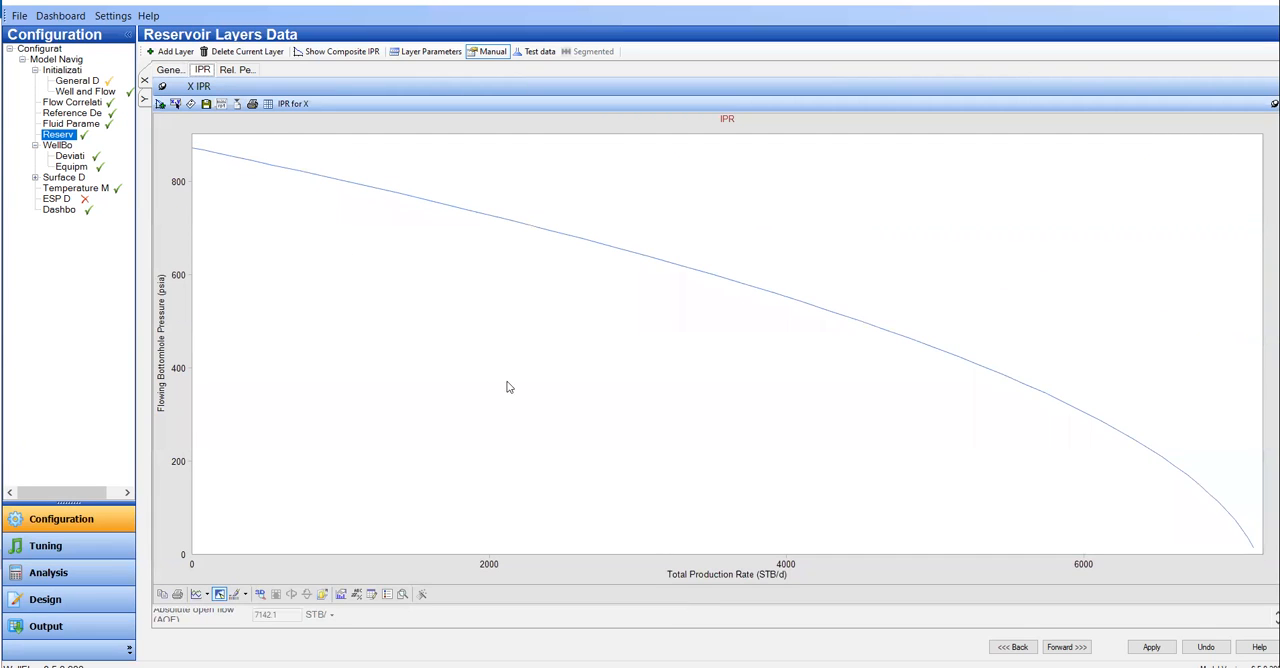
{"action": "left_click", "coordinate": [178, 70]}
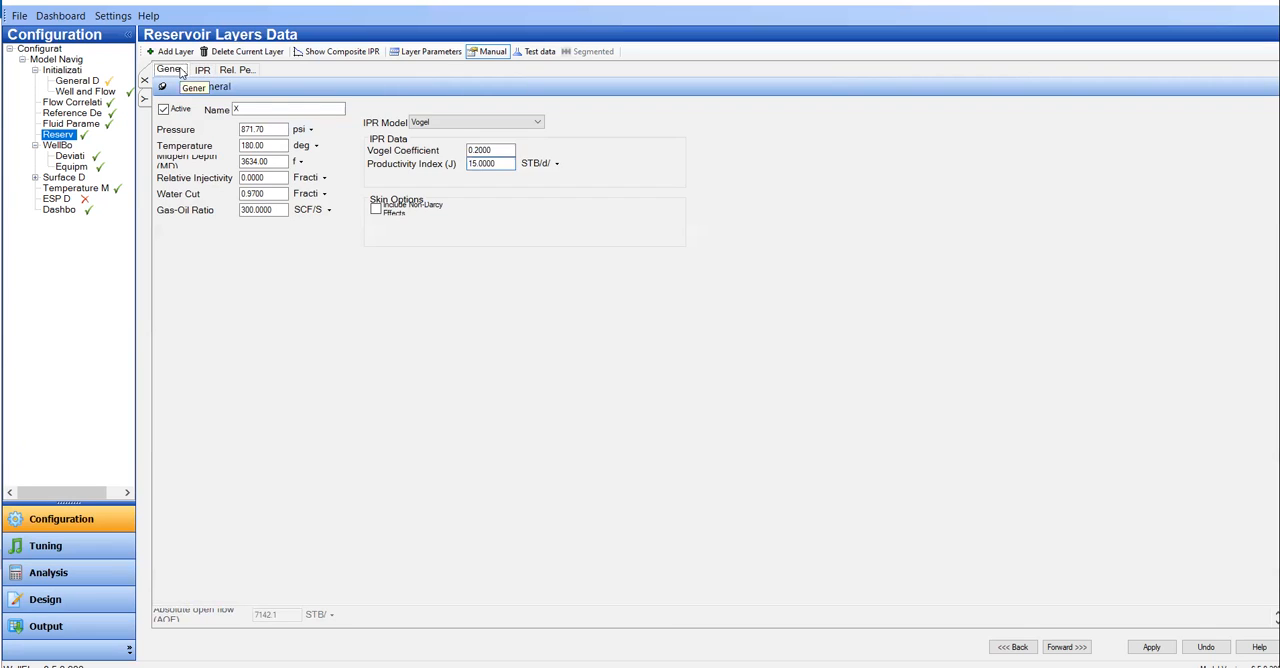
Step: Set layer X's IPR model to StraightLine with a productivity index of 20 STB/d/psi
{"action": "left_click", "coordinate": [475, 122]}
{"action": "left_click", "coordinate": [443, 140]}
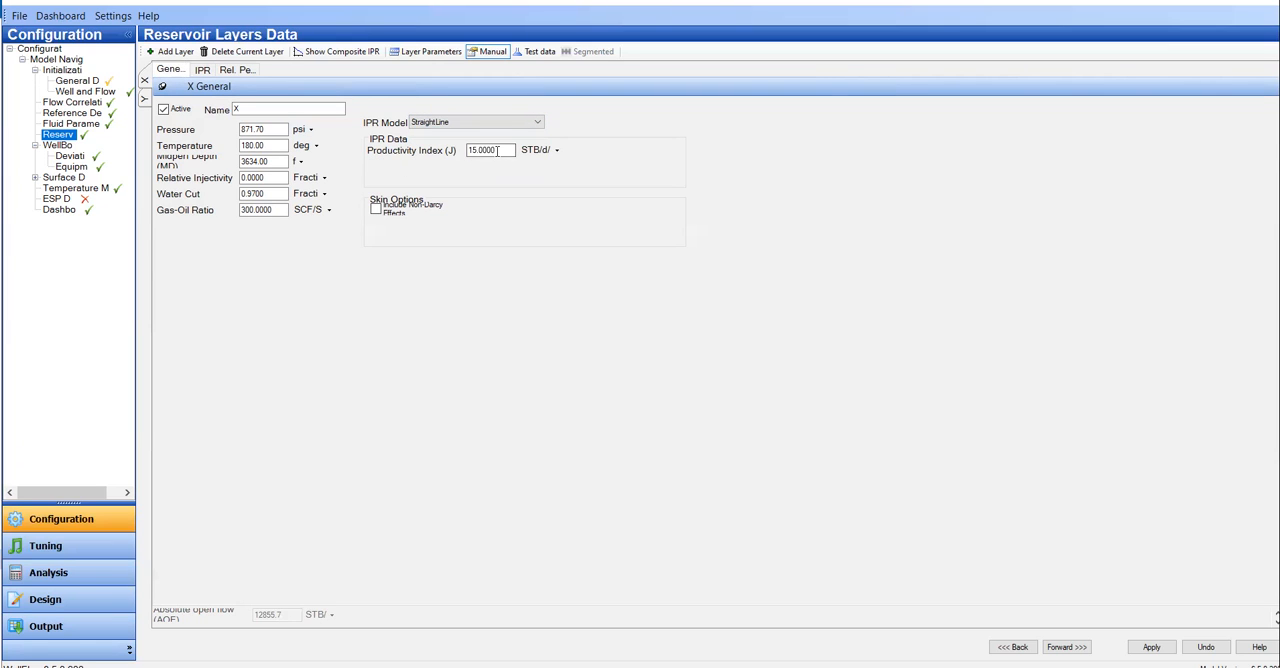
{"action": "left_click_drag", "start_coordinate": [497, 151], "coordinate": [397, 152]}
{"action": "type", "text": "20"}
{"action": "key", "text": "Tab"}
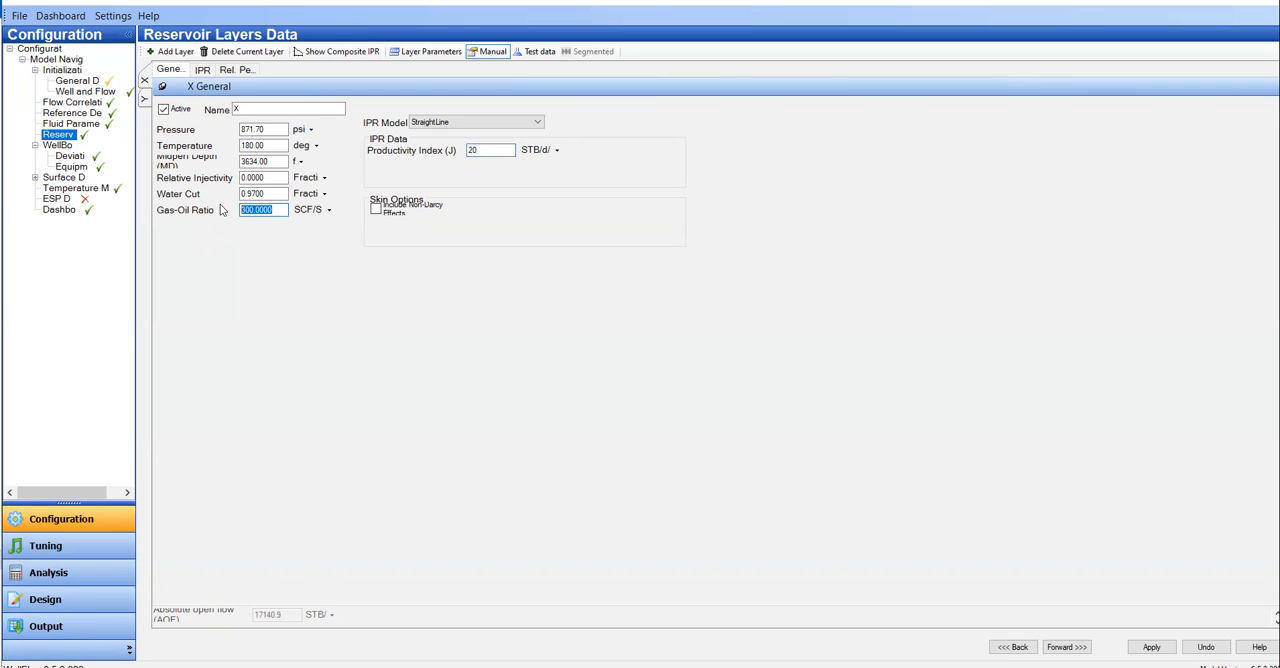
Step: Set layer X's gas-oil ratio to 5 and apply the reservoir layer changes
{"action": "type", "text": "5"}
{"action": "left_click", "coordinate": [272, 146]}
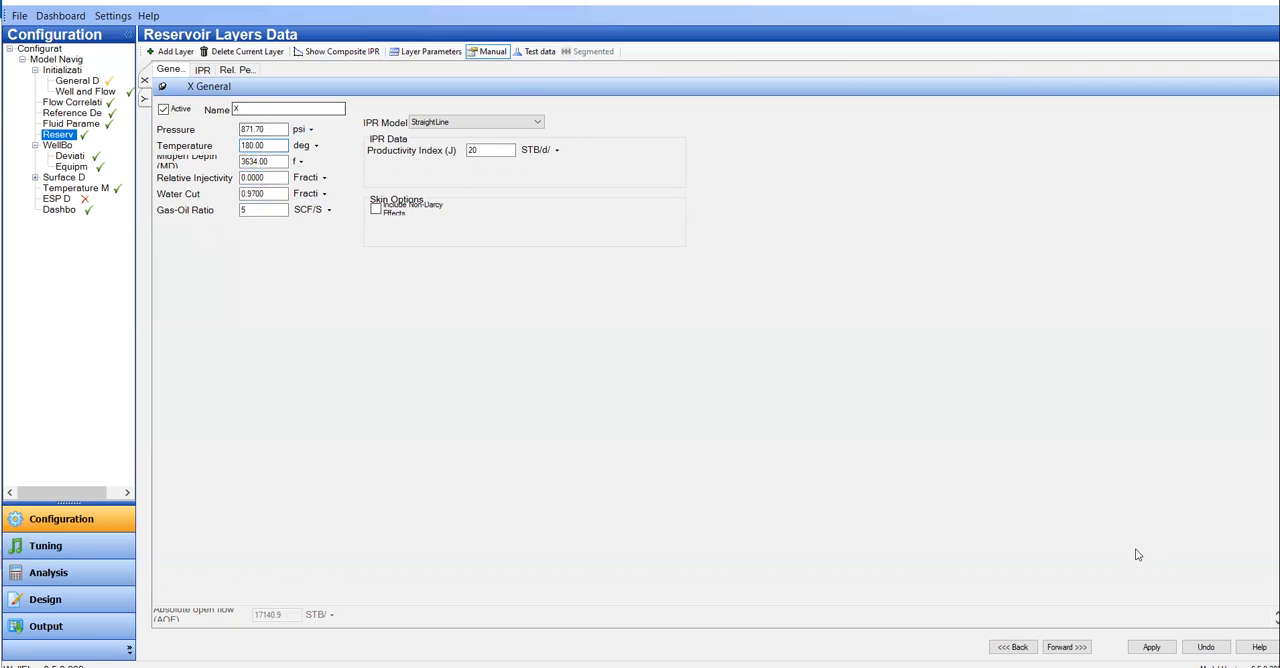
{"action": "left_click", "coordinate": [1164, 645]}
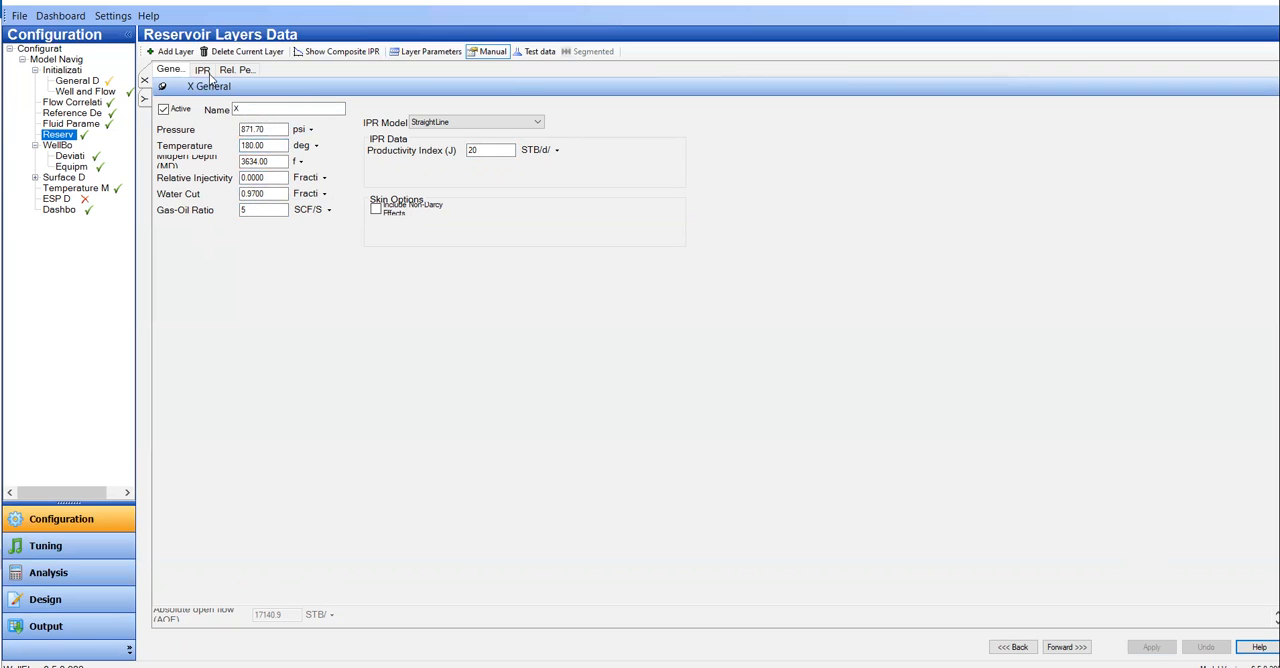
Step: View the updated straight-line IPR plot for layer X and compare it with the general inputs
{"action": "left_click", "coordinate": [202, 70]}
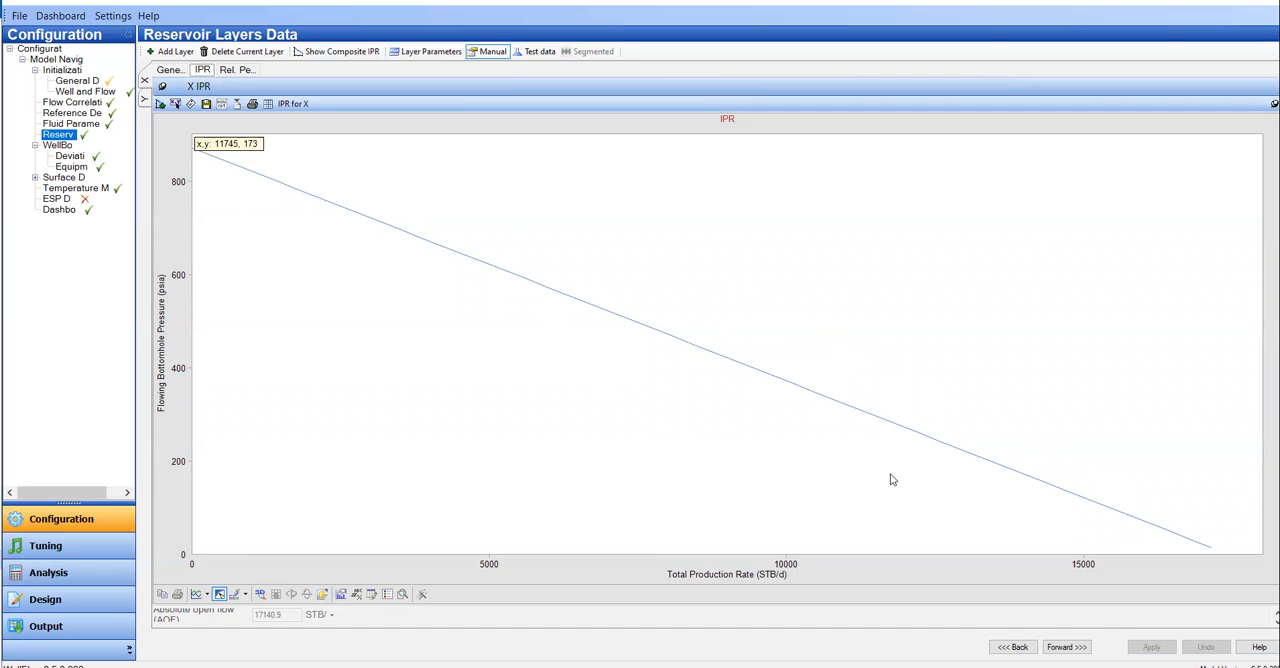
{"action": "left_click", "coordinate": [165, 74]}
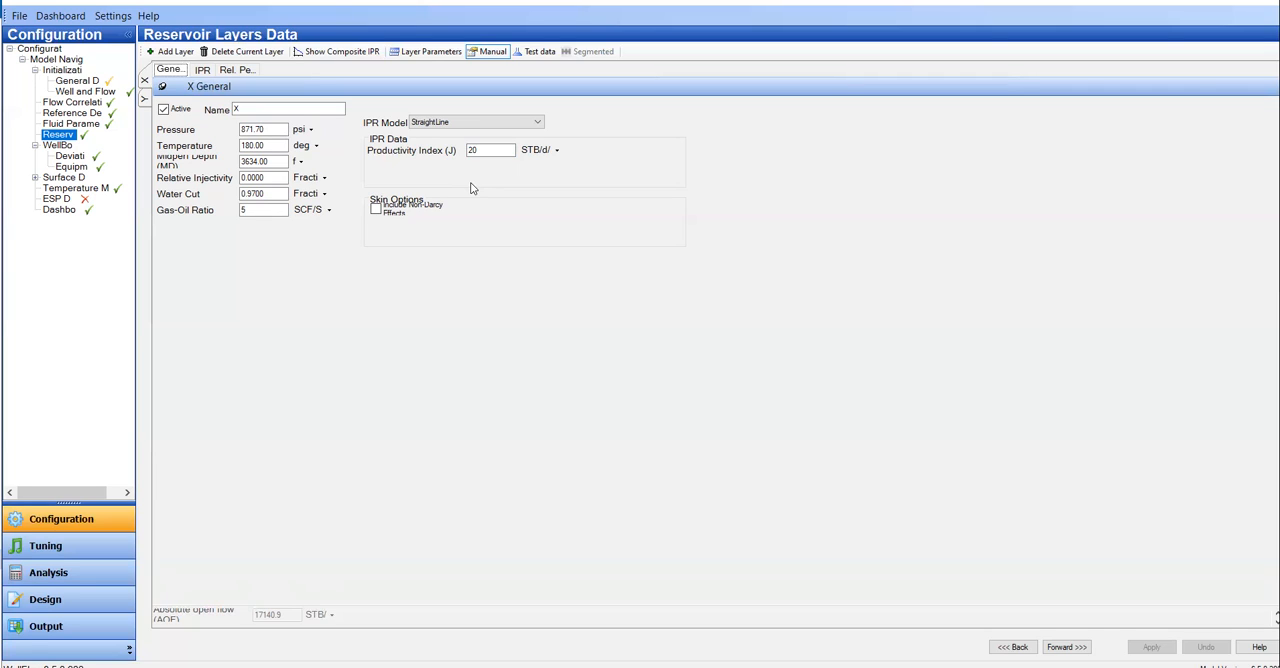
{"action": "left_click", "coordinate": [203, 70]}
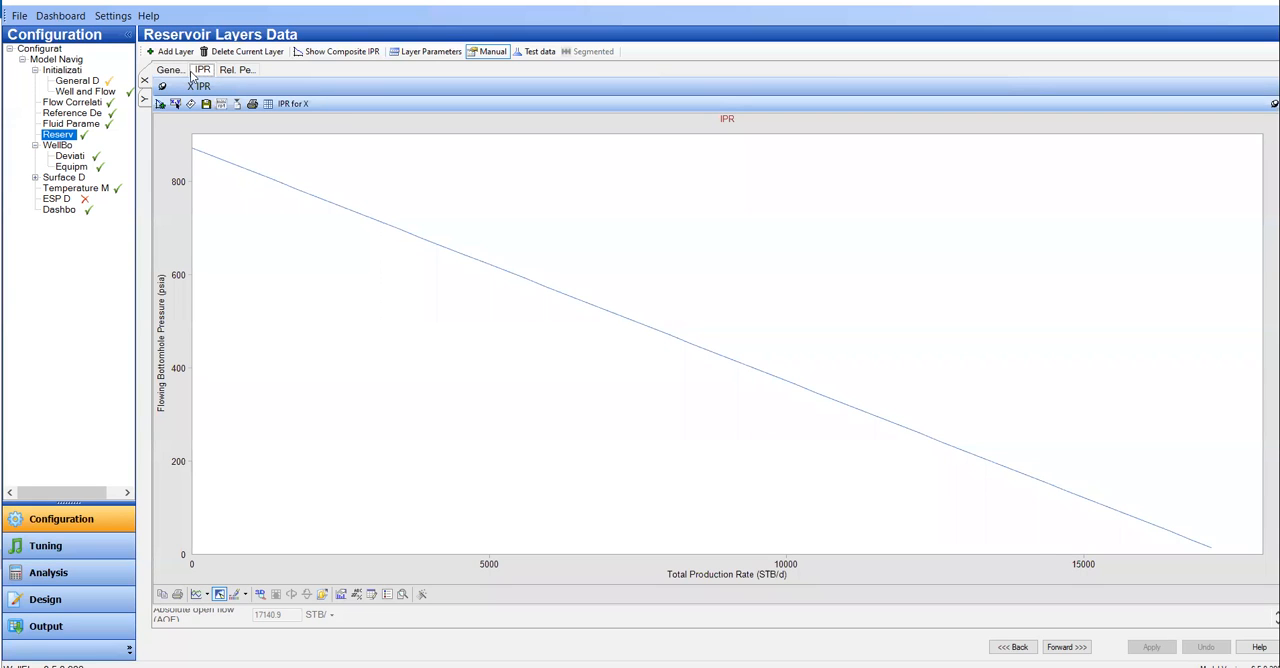
{"action": "left_click", "coordinate": [169, 70]}
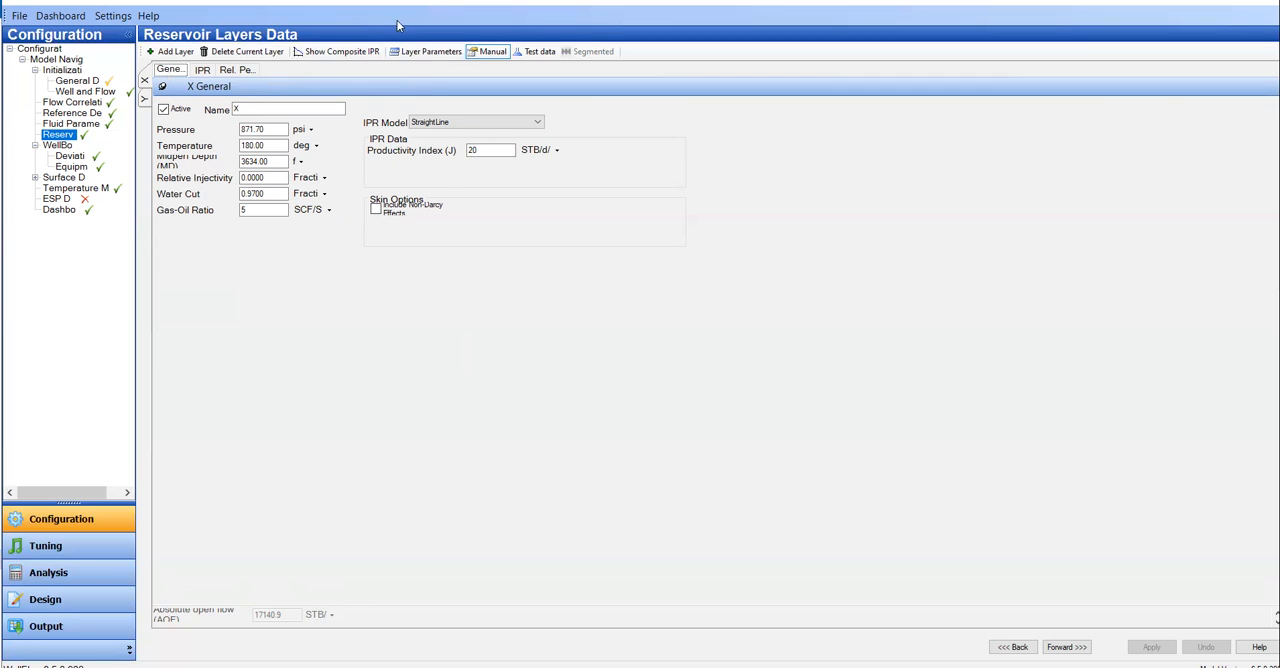
Step: Compare layer X's layer-parameter and test data input modes, ending in manual mode
{"action": "left_click", "coordinate": [434, 53]}
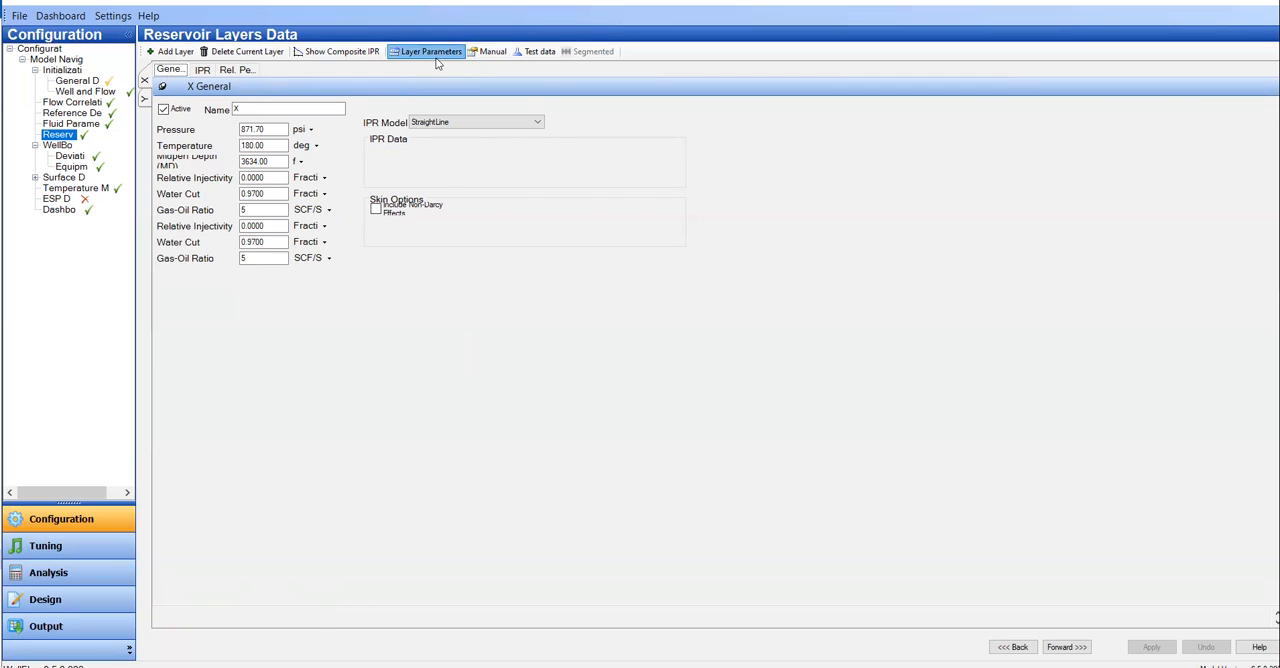
{"action": "left_click", "coordinate": [540, 54]}
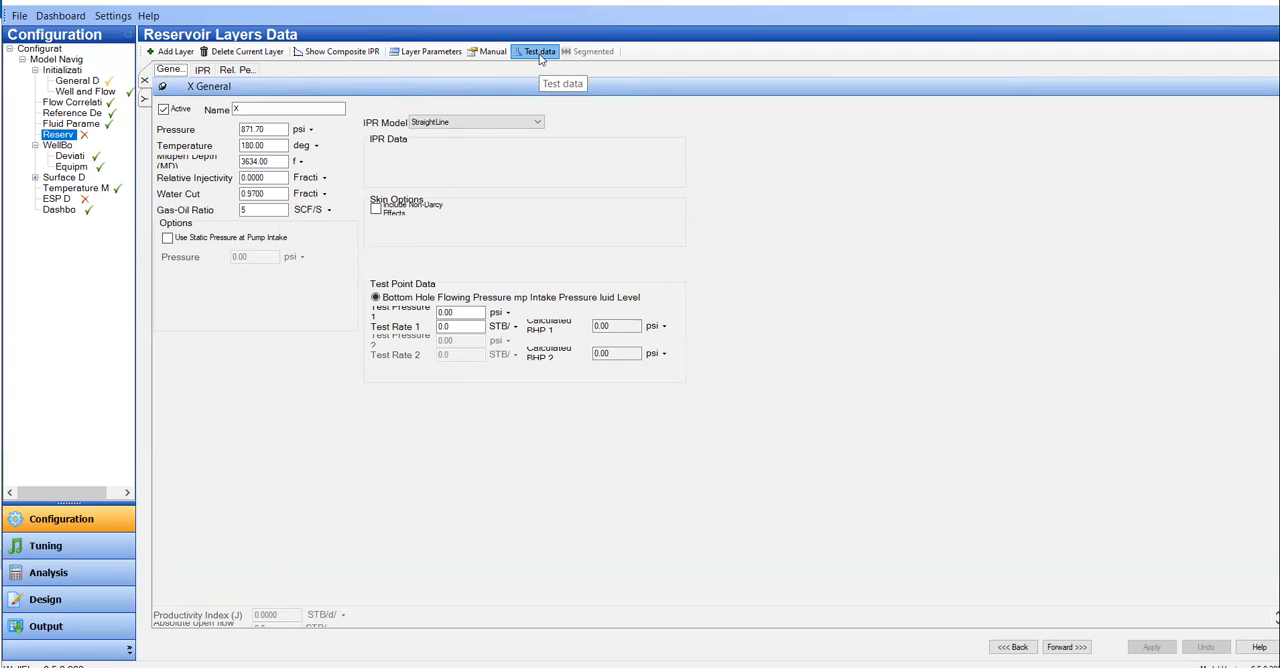
{"action": "left_click", "coordinate": [493, 53]}
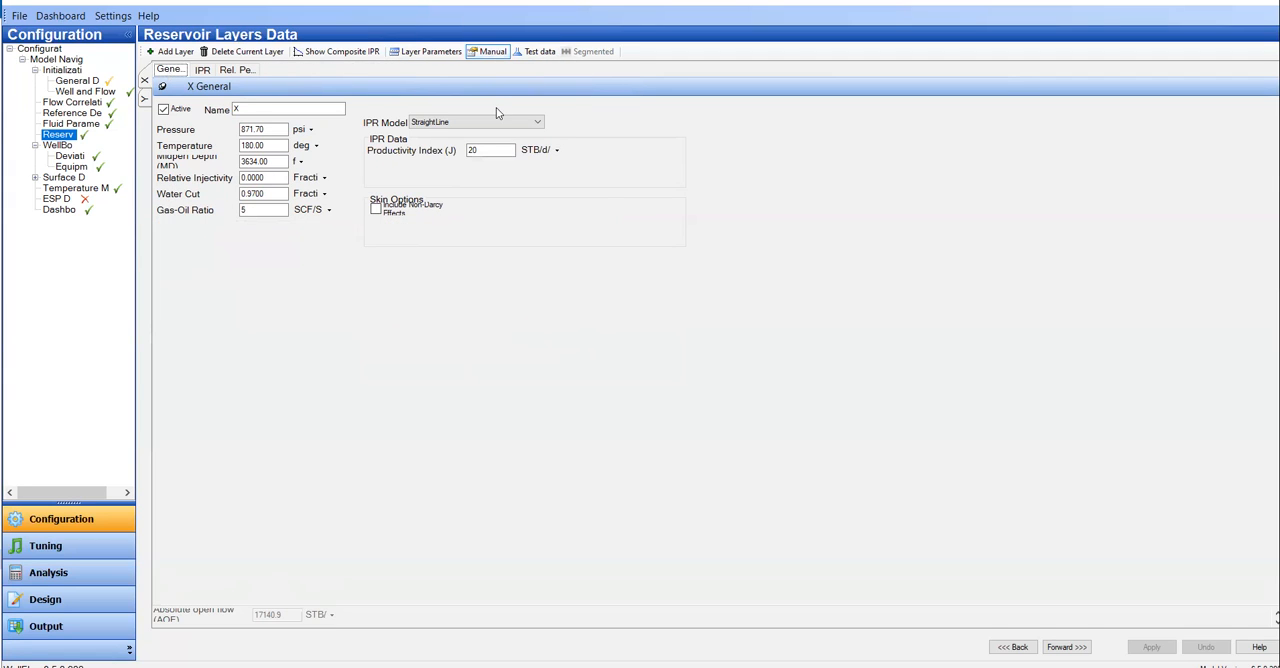